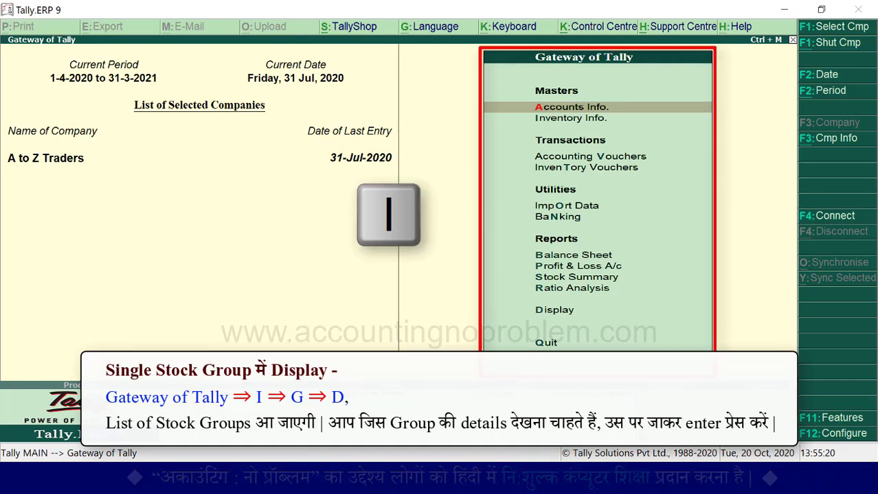
{"action": "key", "text": "i"}
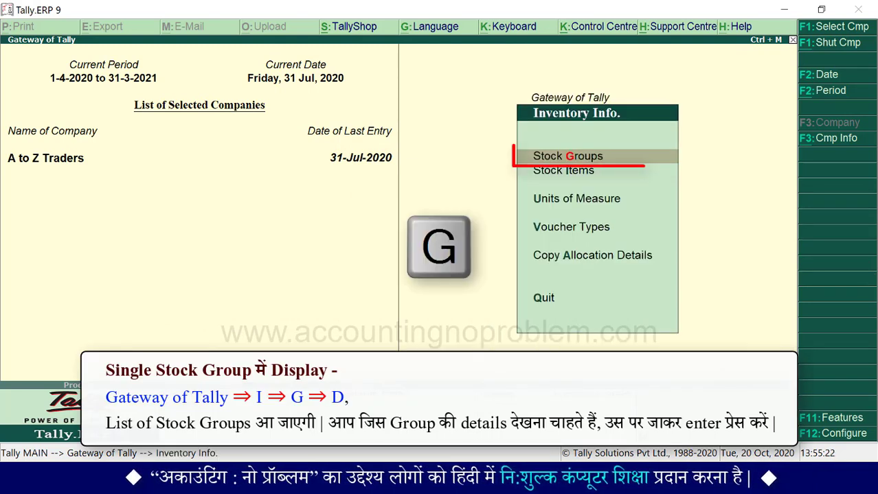
{"action": "key", "text": "g"}
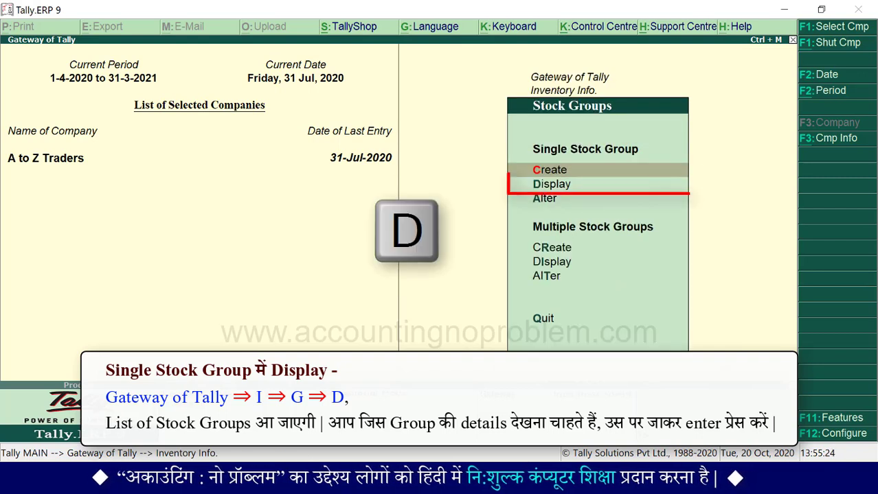
{"action": "key", "text": "d"}
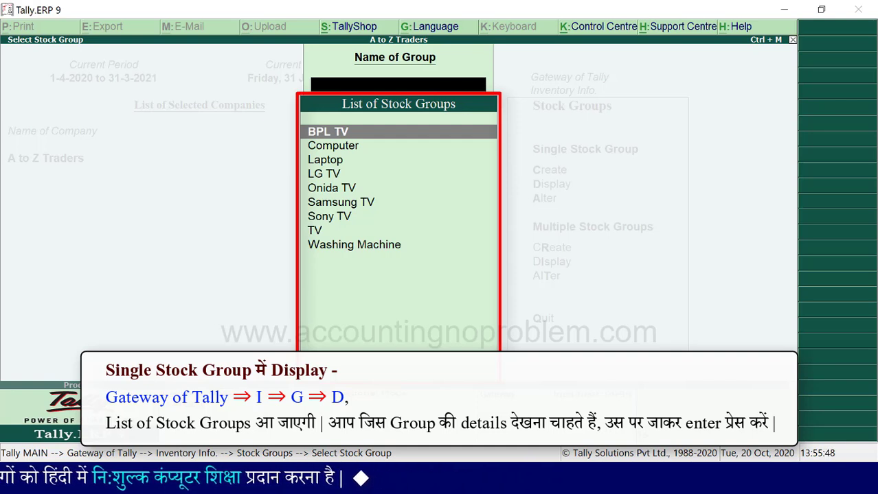
{"action": "key", "text": "Down"}
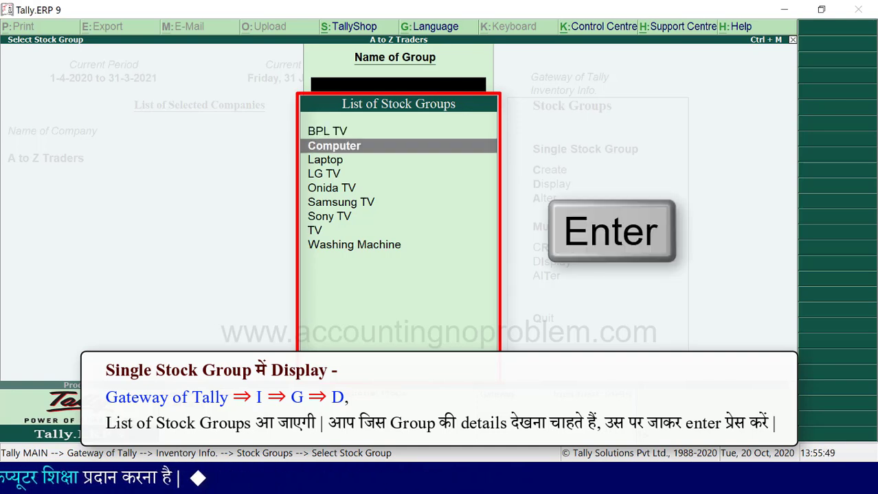
{"action": "key", "text": "Return"}
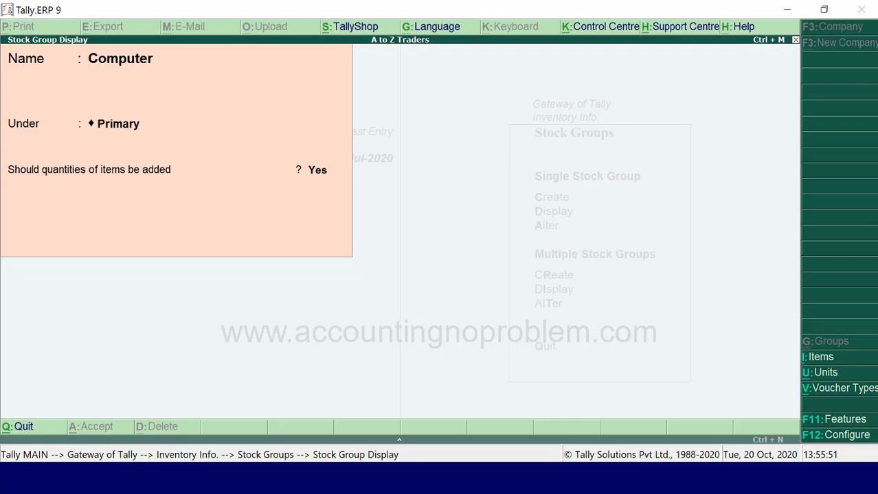
{"action": "key", "text": "Escape"}
{"action": "key", "text": "Escape"}
{"action": "key", "text": "Escape"}
{"action": "key", "text": "Escape"}
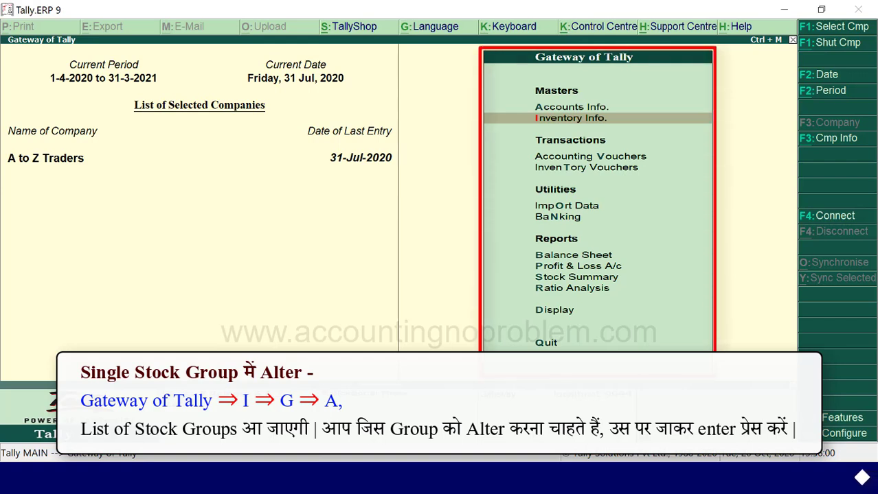
{"action": "key", "text": "i"}
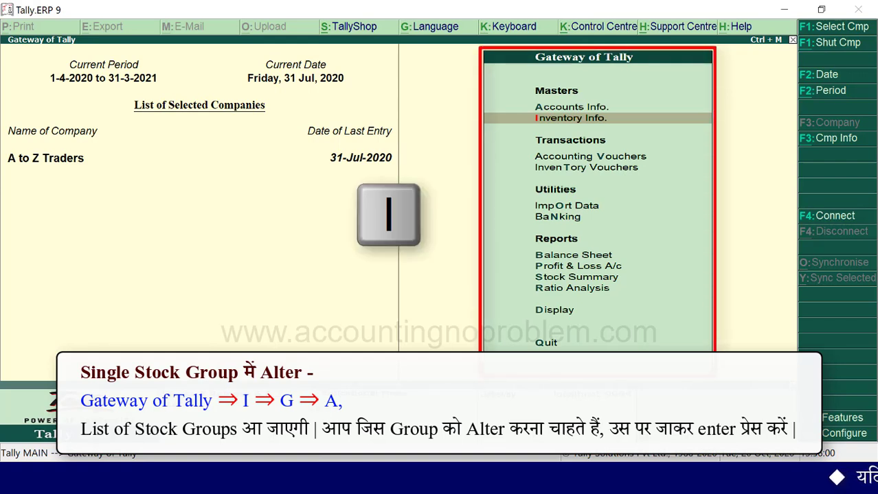
{"action": "key", "text": "i"}
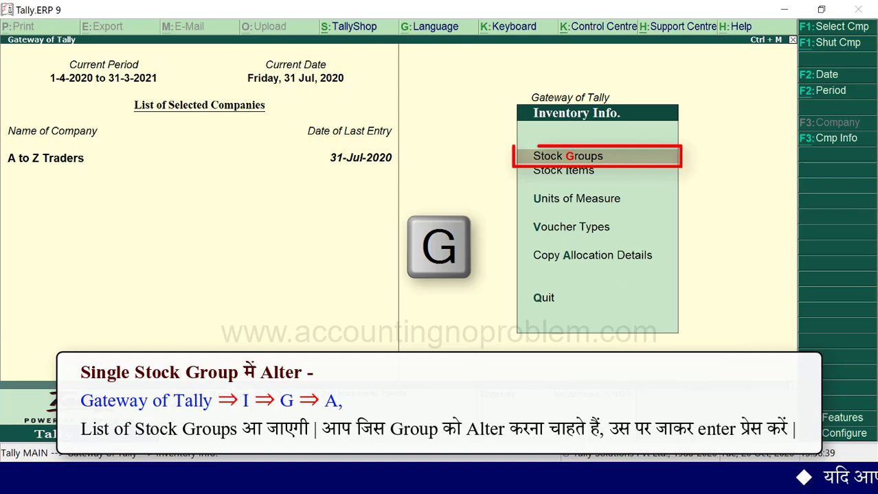
{"action": "key", "text": "g"}
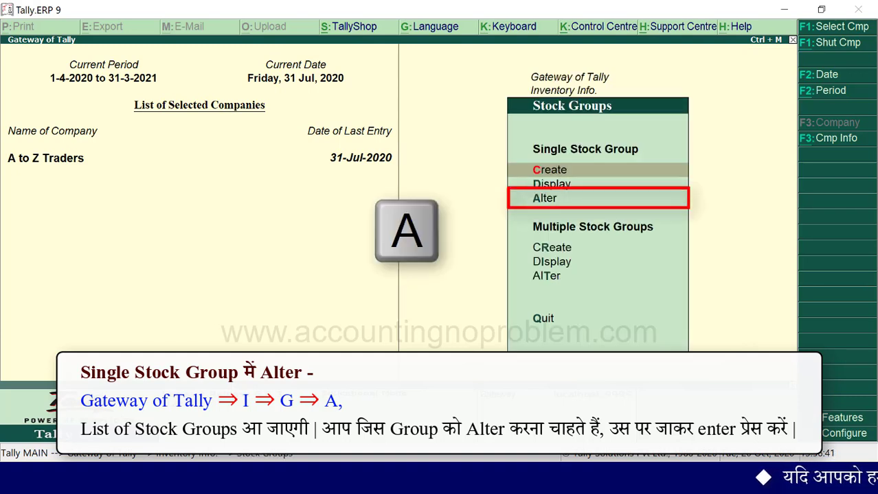
{"action": "key", "text": "a"}
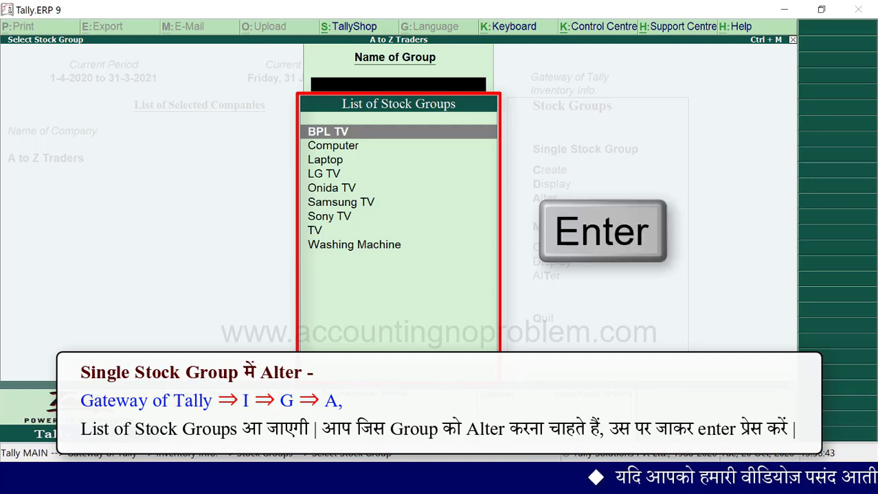
{"action": "key", "text": "Down"}
{"action": "key", "text": "Down"}
{"action": "key", "text": "Return"}
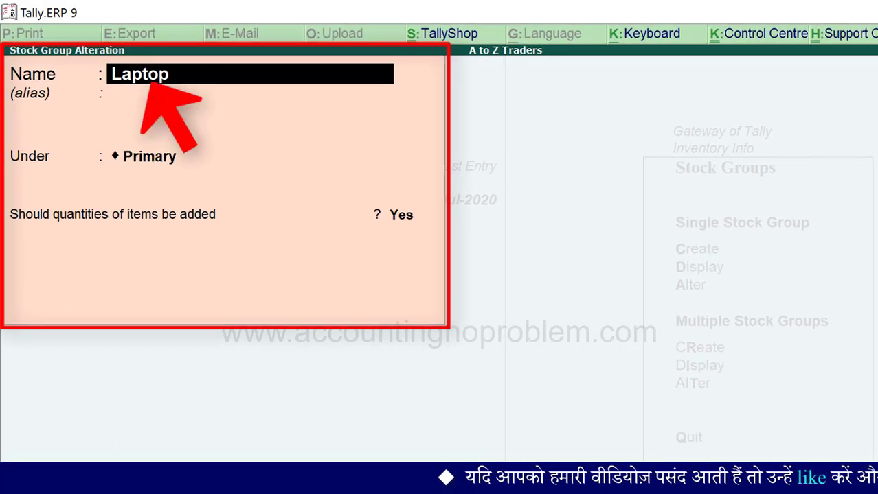
{"action": "key", "text": "Return"}
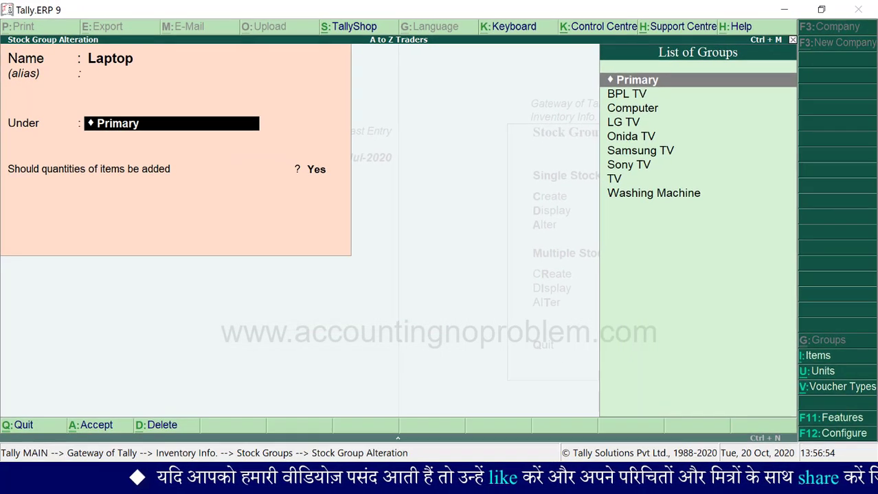
{"action": "key", "text": "Escape"}
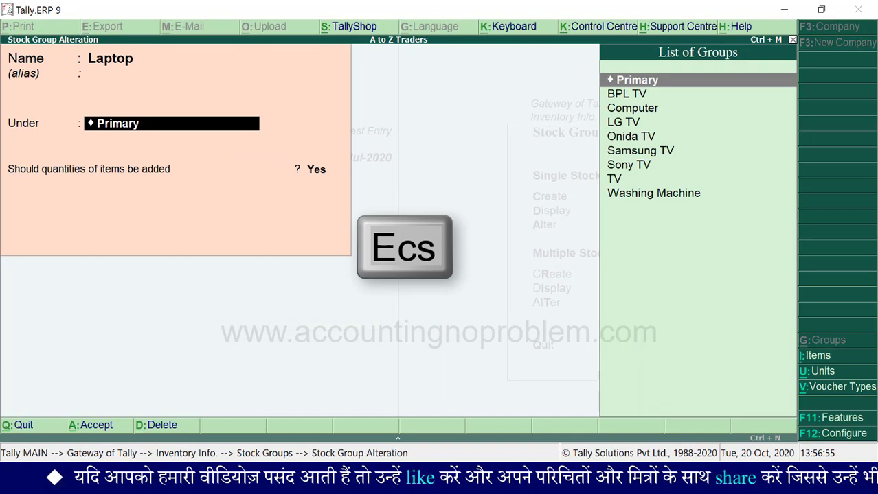
{"action": "key", "text": "Escape"}
{"action": "key", "text": "Escape"}
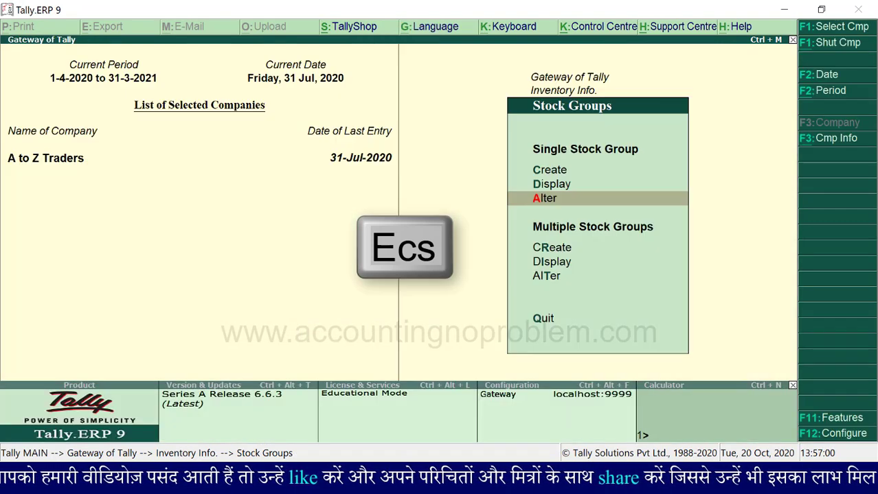
{"action": "key", "text": "Escape"}
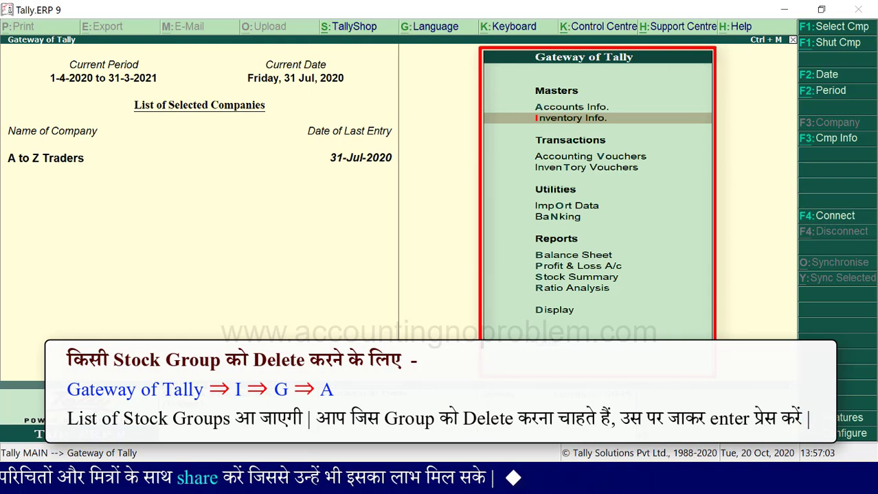
Step: Open the Washing Machine stock group for alteration and delete it, confirming with Y
{"action": "key", "text": "i"}
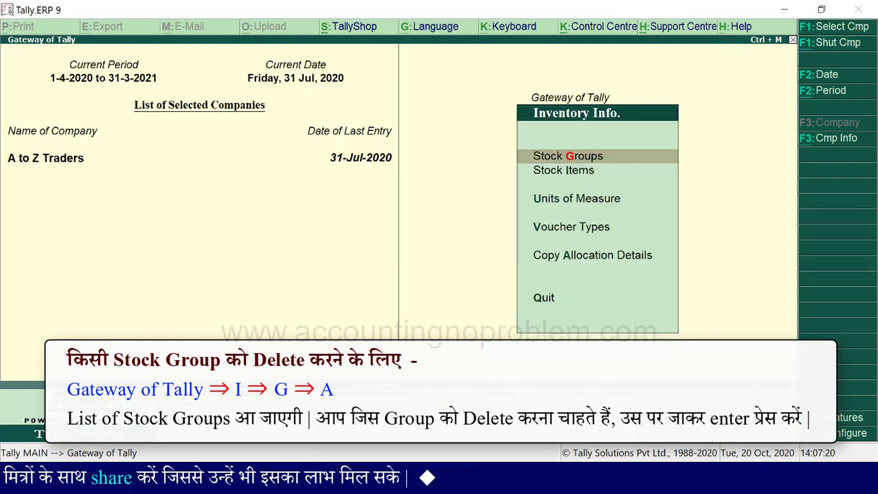
{"action": "key", "text": "g"}
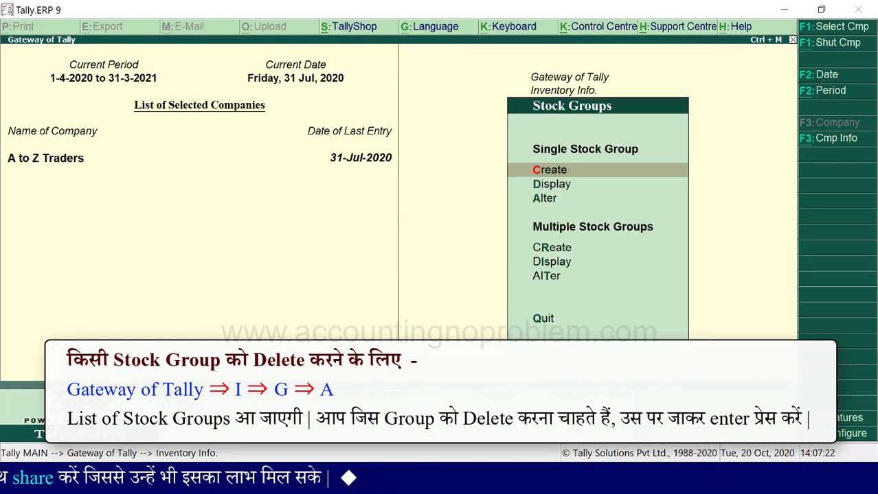
{"action": "key", "text": "a"}
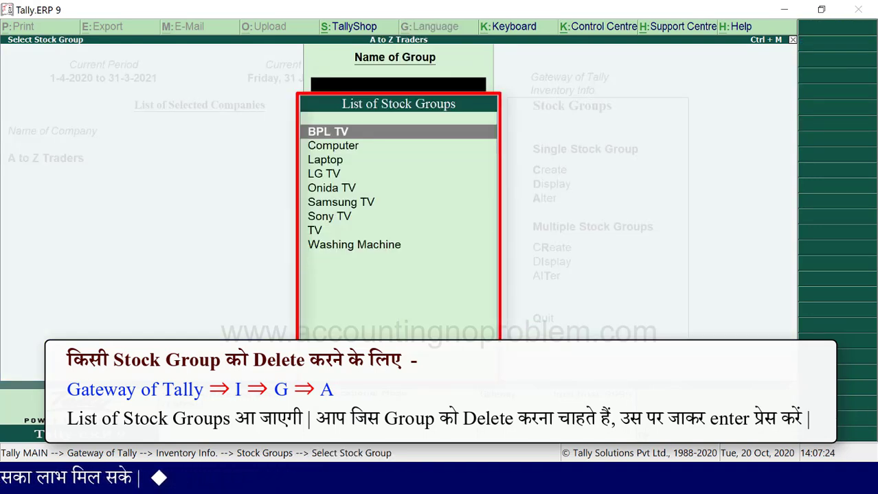
{"action": "key", "text": "Down"}
{"action": "key", "text": "Down"}
{"action": "key", "text": "Down"}
{"action": "key", "text": "Down"}
{"action": "key", "text": "Down"}
{"action": "key", "text": "Down"}
{"action": "key", "text": "Down"}
{"action": "key", "text": "Down"}
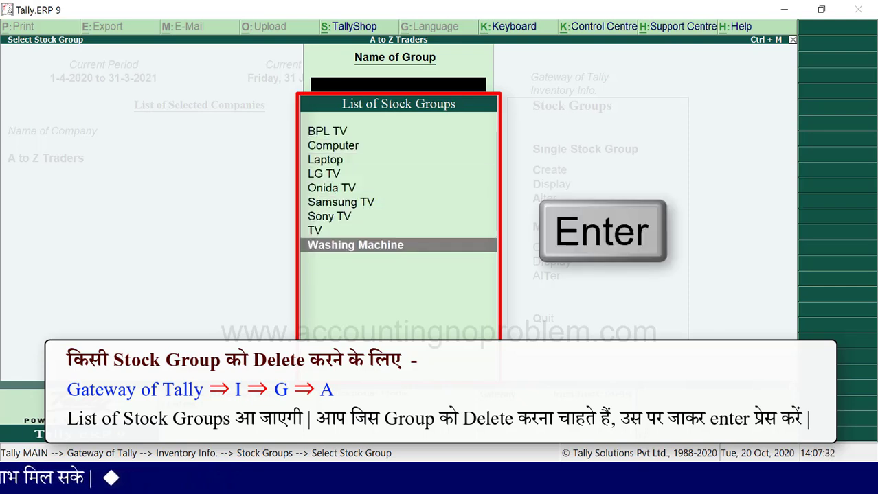
{"action": "key", "text": "Return"}
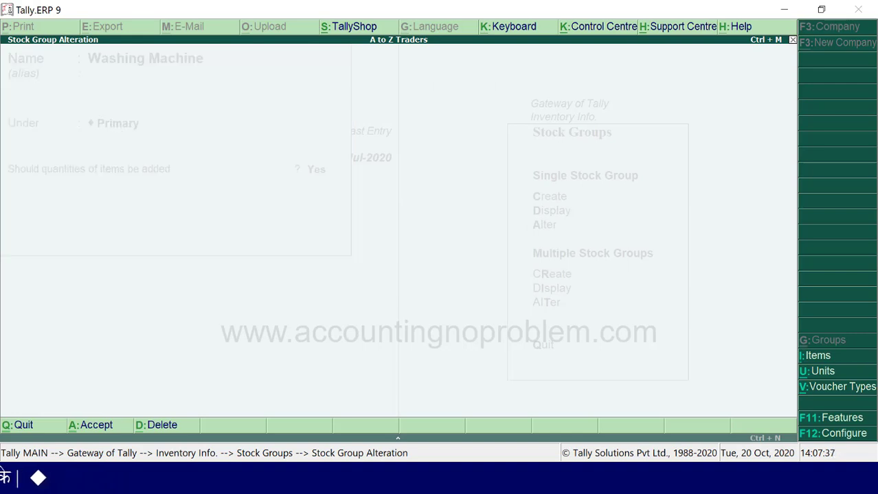
{"action": "key", "text": "alt+d"}
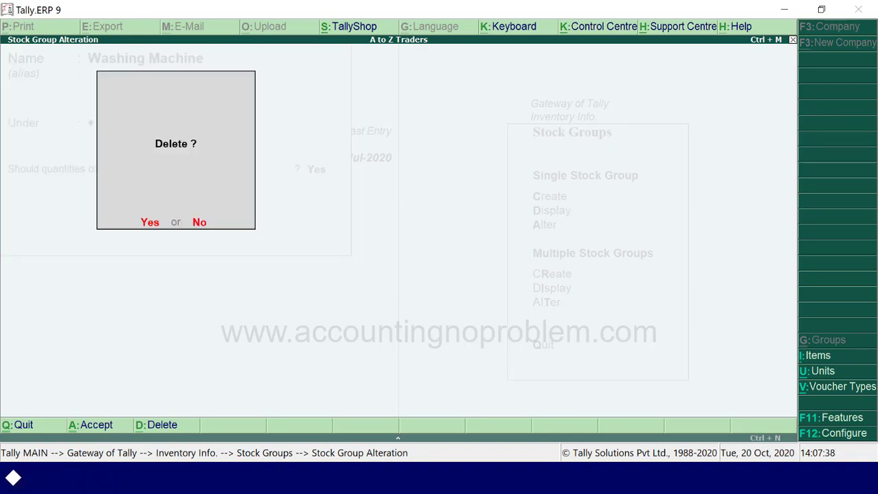
{"action": "key", "text": "y"}
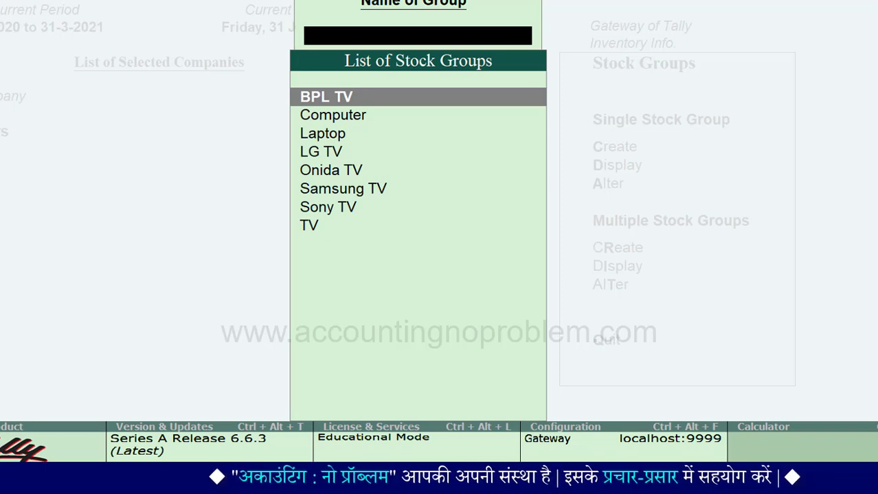
Step: Back out of the stock group list to the Gateway of Tally
{"action": "key", "text": "Escape"}
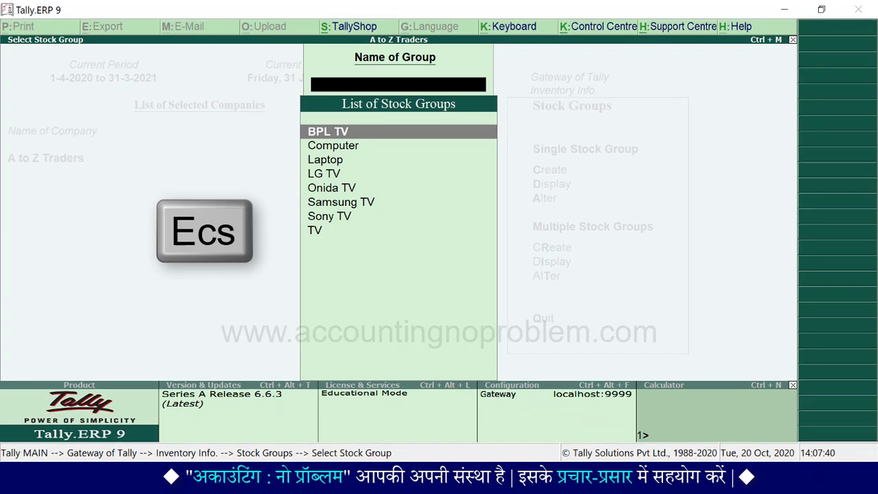
{"action": "key", "text": "Escape"}
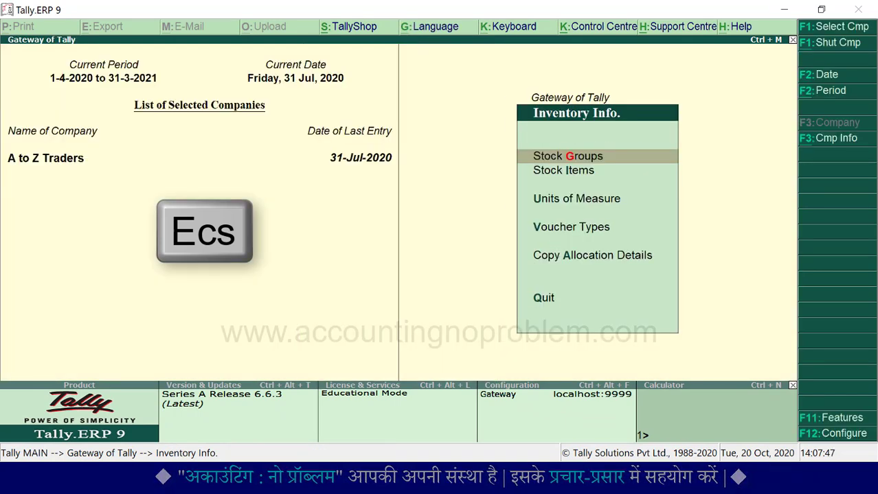
{"action": "key", "text": "Escape"}
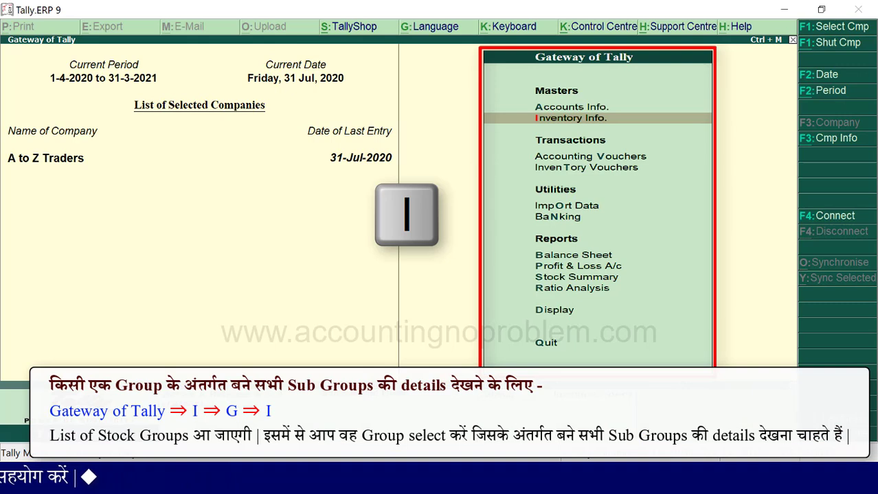
Step: Show TV's sub-groups BPL TV, LG TV, Onida TV, Samsung TV and Sony TV in Multi Stock Group Display
{"action": "key", "text": "i"}
{"action": "key", "text": "g"}
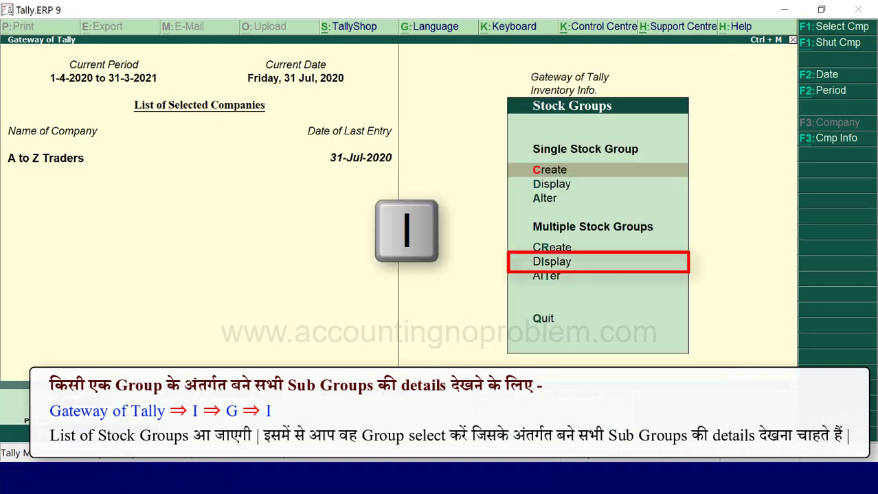
{"action": "key", "text": "i"}
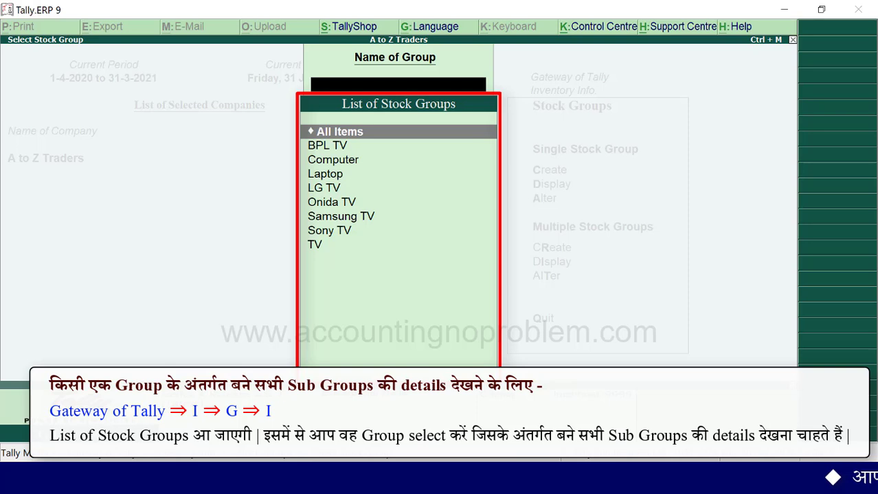
{"action": "type", "text": "T"}
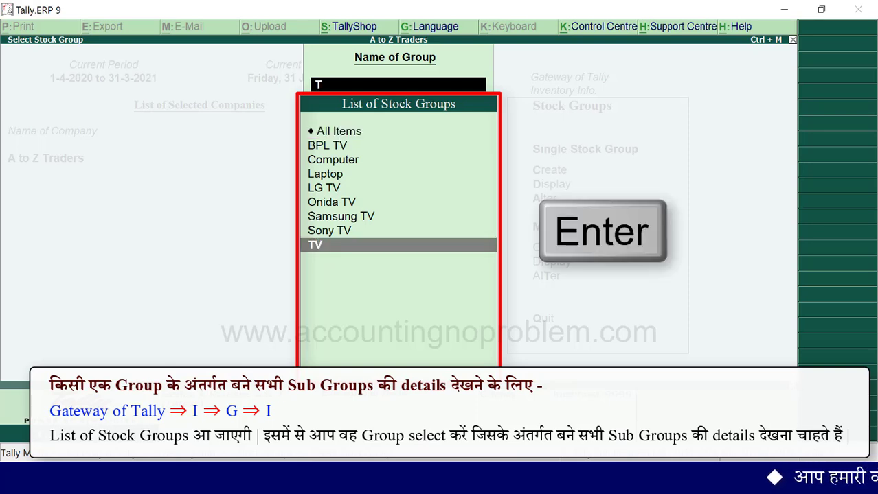
{"action": "key", "text": "Return"}
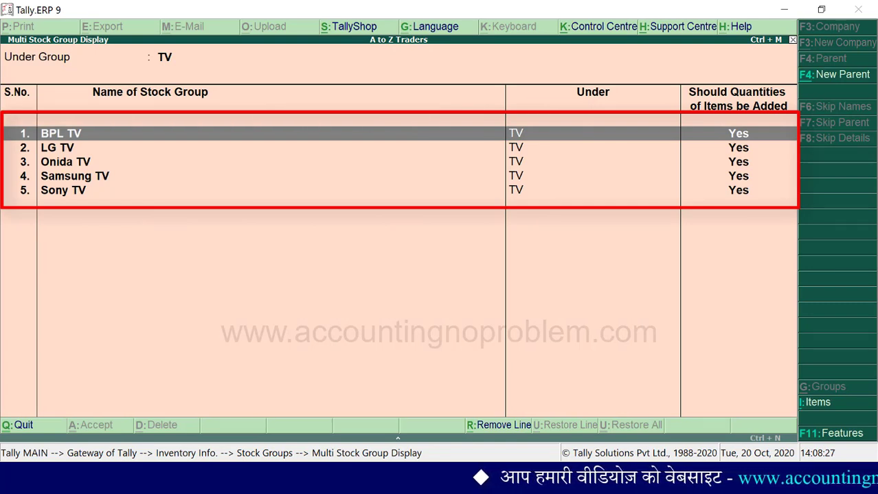
Step: Display All Items in Multi Stock Group Display: Computer, Laptop, TV under Primary plus TV's five sub-groups
{"action": "key", "text": "Escape"}
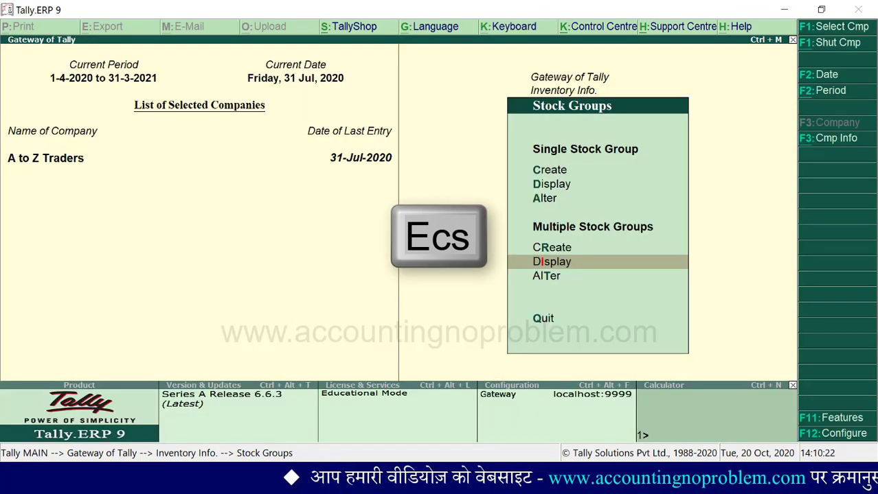
{"action": "key", "text": "Escape"}
{"action": "key", "text": "Escape"}
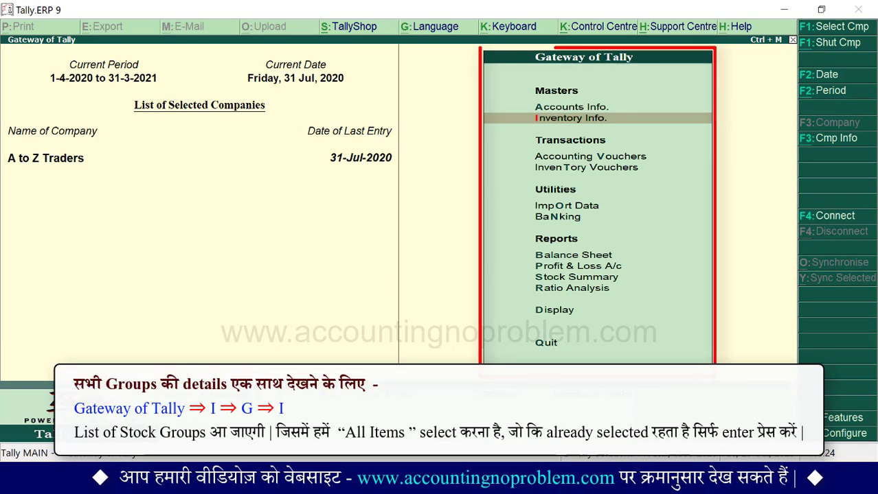
{"action": "key", "text": "i"}
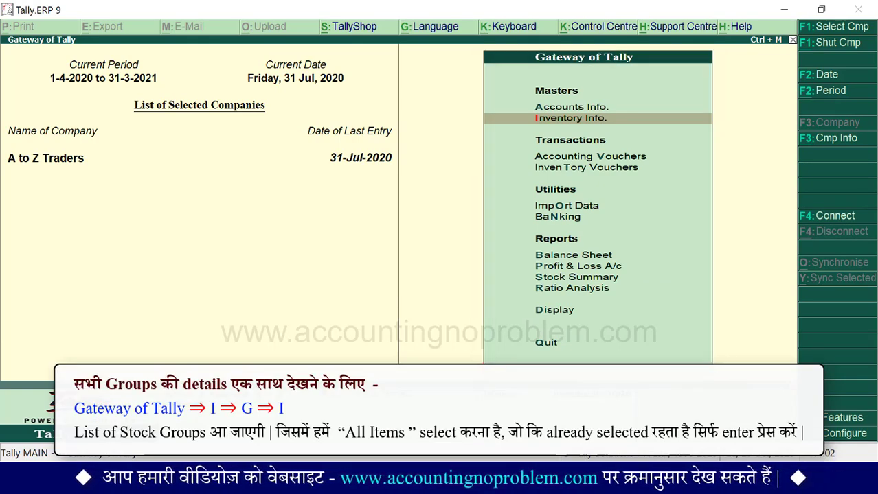
{"action": "key", "text": "g"}
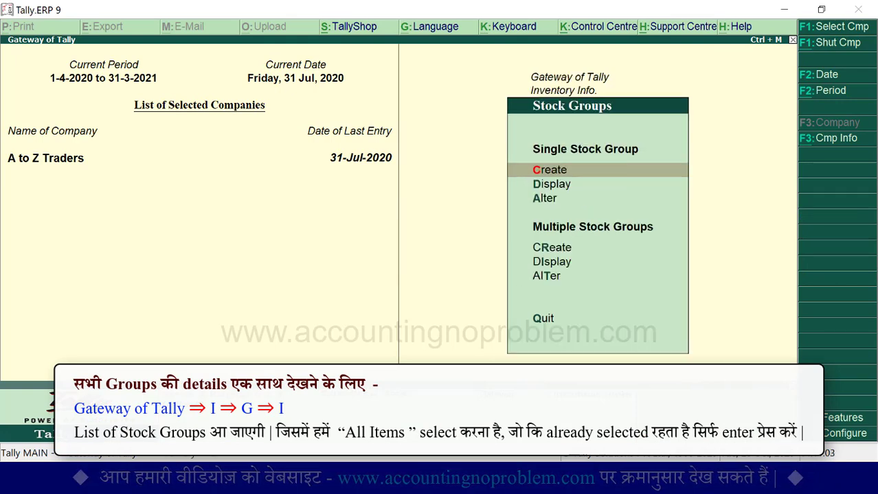
{"action": "key", "text": "i"}
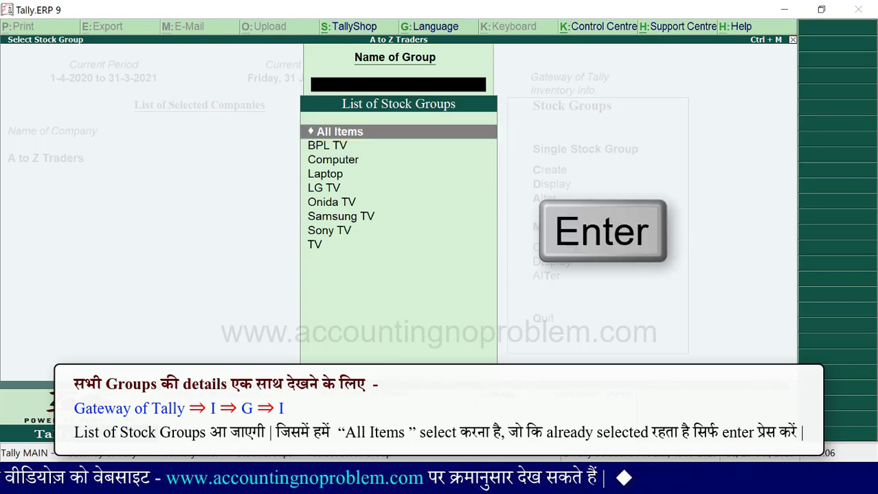
{"action": "key", "text": "Return"}
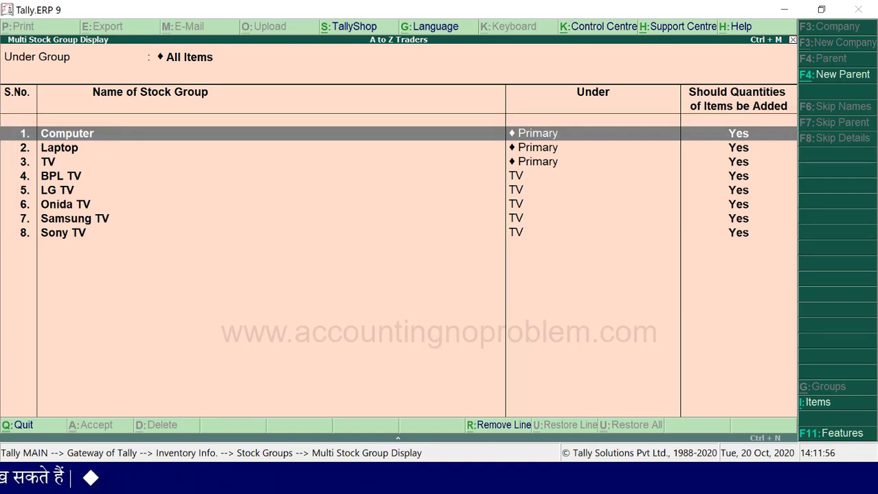
Step: From Gateway of Tally, bring up the Multiple Alter stock group list under Inventory Info
{"action": "key", "text": "Escape"}
{"action": "key", "text": "Escape"}
{"action": "key", "text": "Escape"}
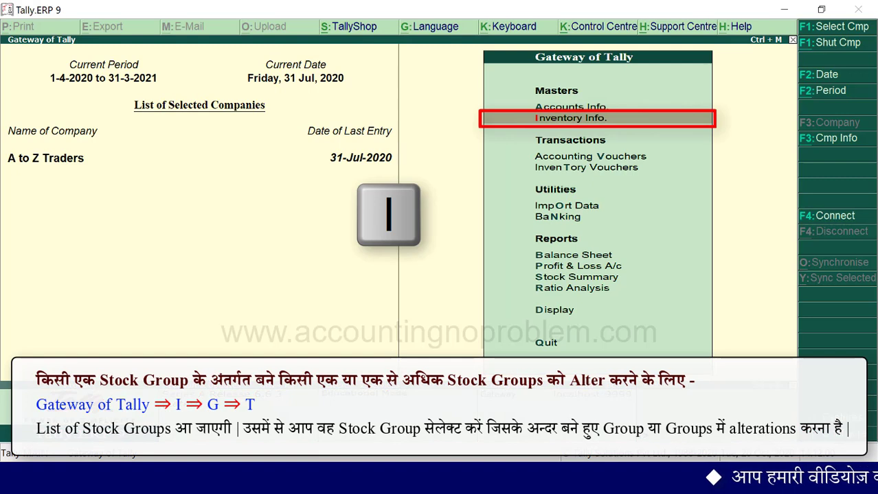
{"action": "key", "text": "i"}
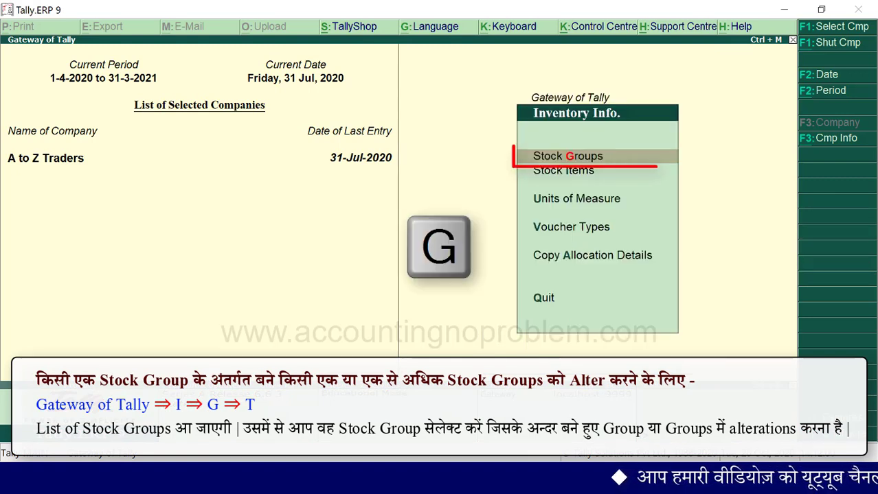
{"action": "key", "text": "g"}
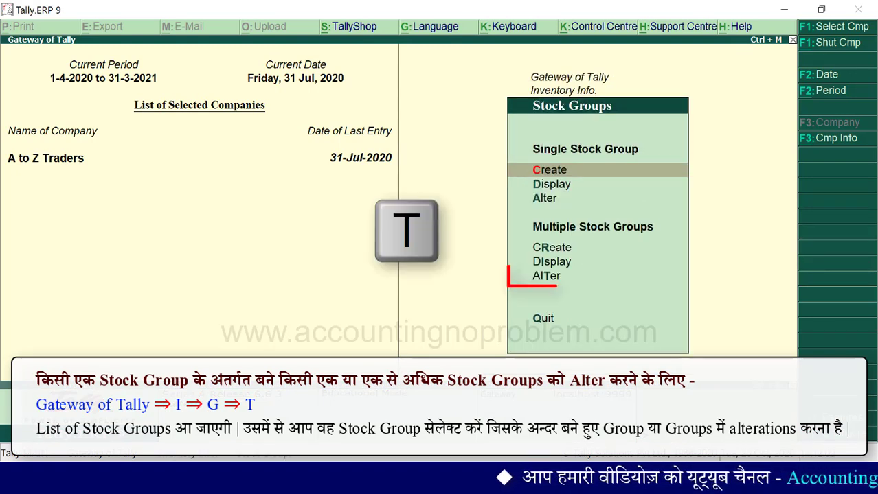
{"action": "key", "text": "t"}
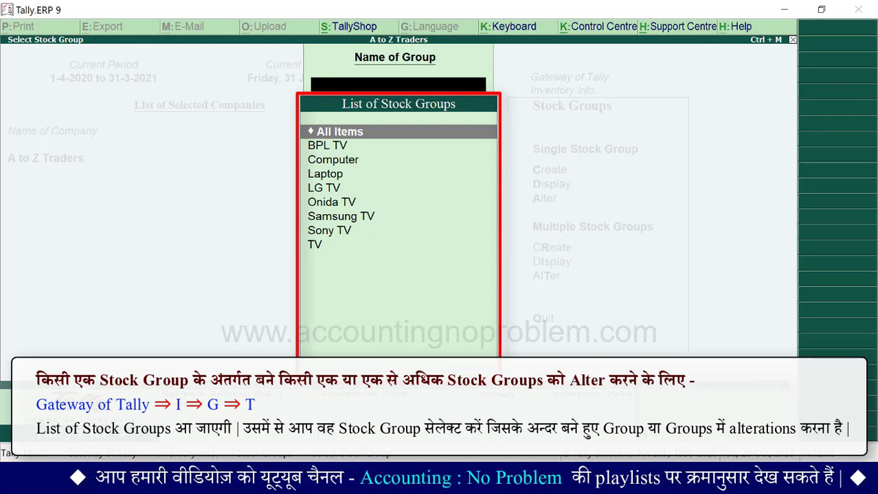
Step: Open TV's five sub-groups in multiple alteration, check BPL TV's parent, and exit without changes
{"action": "type", "text": "T"}
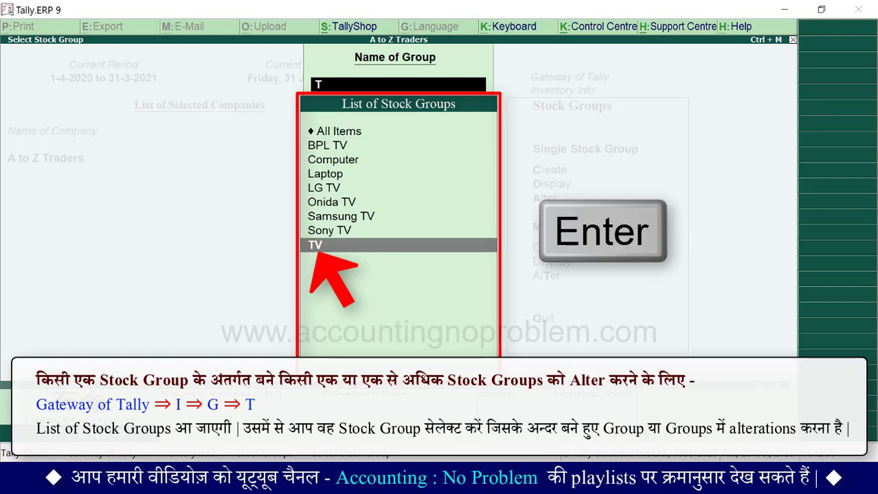
{"action": "key", "text": "Return"}
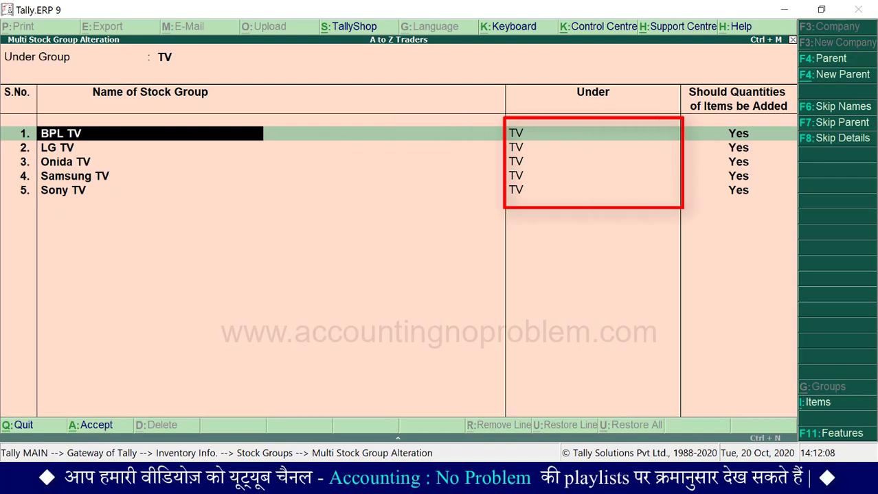
{"action": "key", "text": "Return"}
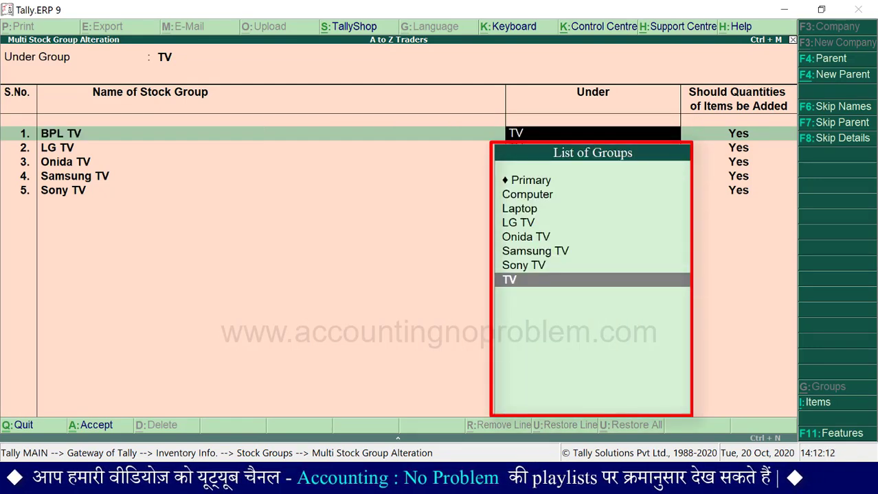
{"action": "key", "text": "Escape"}
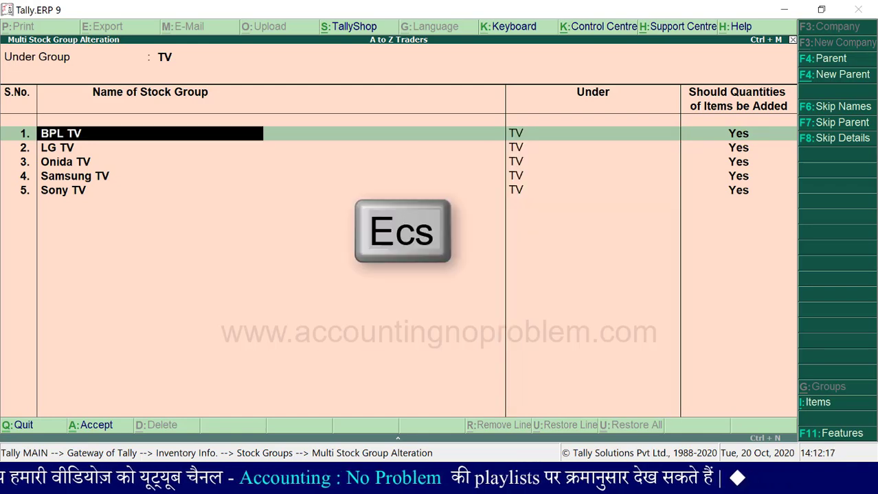
{"action": "key", "text": "Escape"}
{"action": "key", "text": "Escape"}
{"action": "key", "text": "Escape"}
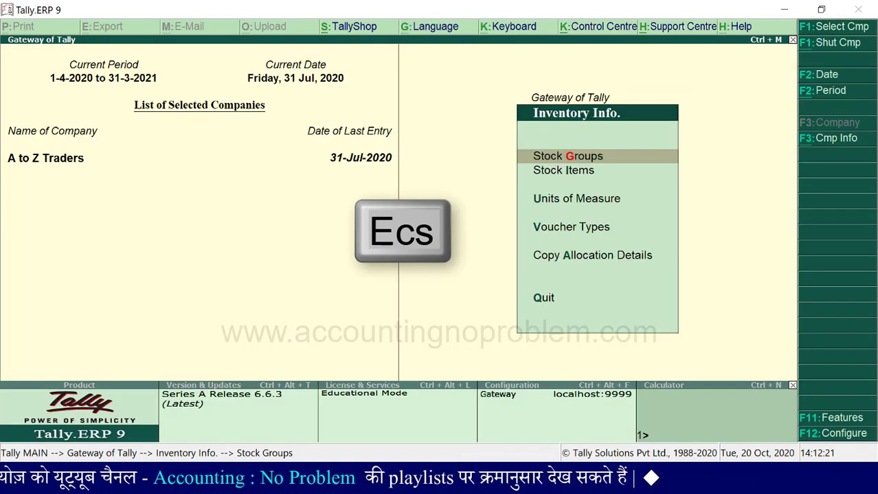
{"action": "key", "text": "Escape"}
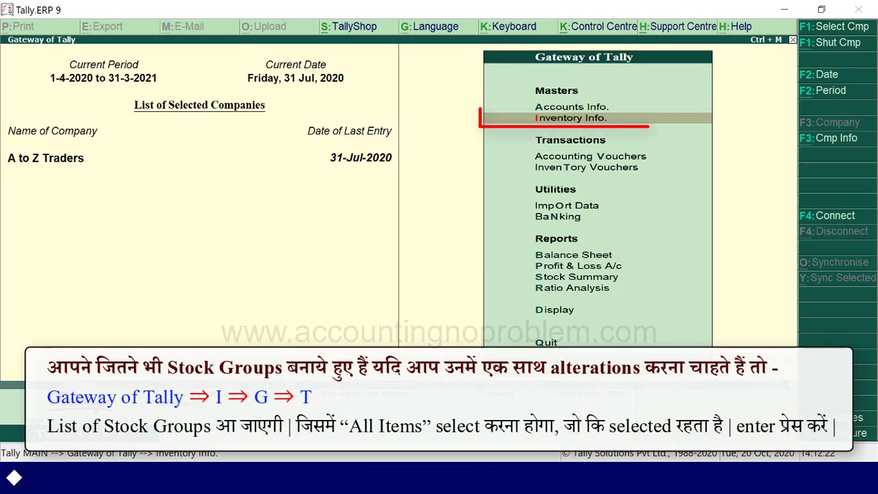
Step: Open Multi Stock Group Alteration for All Items, listing all eight groups with their parents
{"action": "key", "text": "i"}
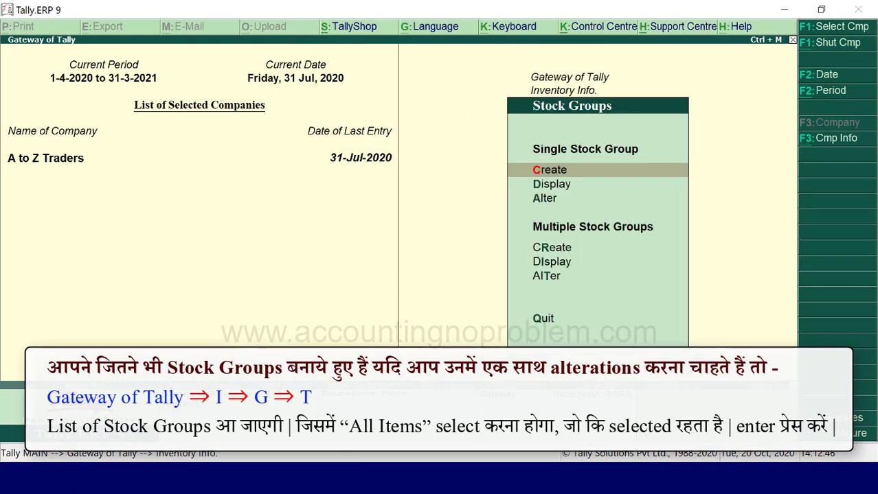
{"action": "key", "text": "t"}
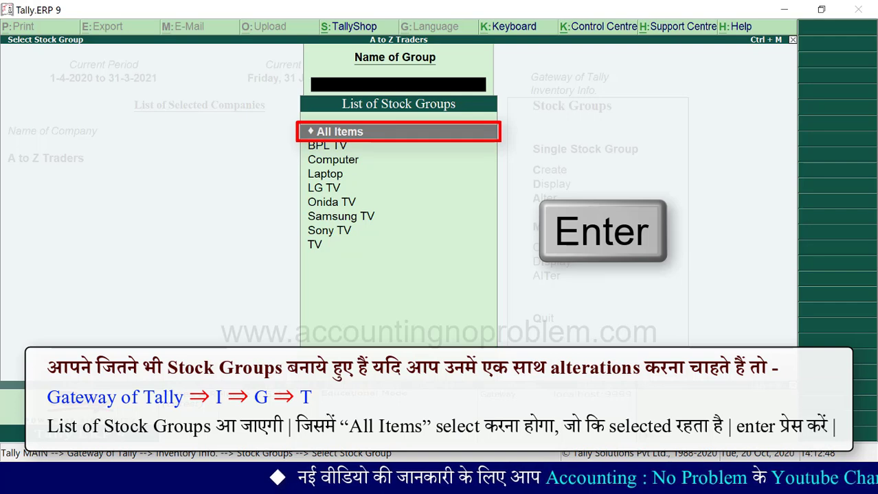
{"action": "key", "text": "Return"}
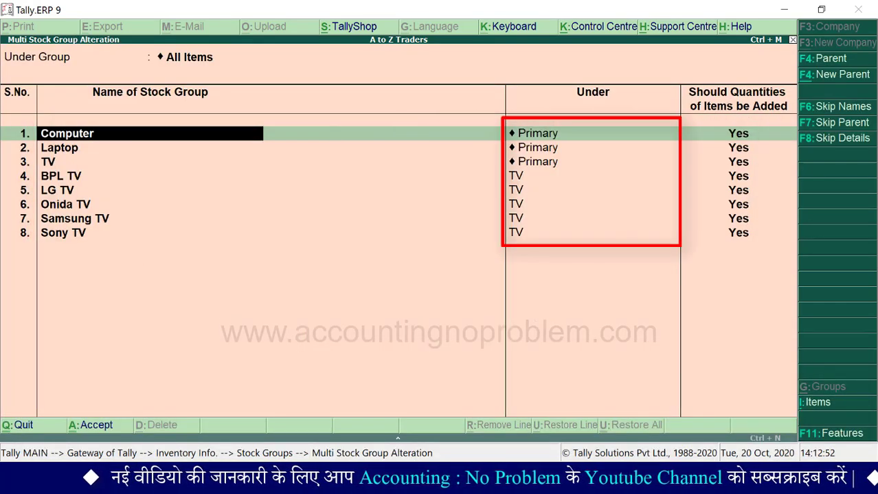
Step: Check Computer's parent group, then exit the all-groups alteration form unchanged to Inventory Info
{"action": "key", "text": "Return"}
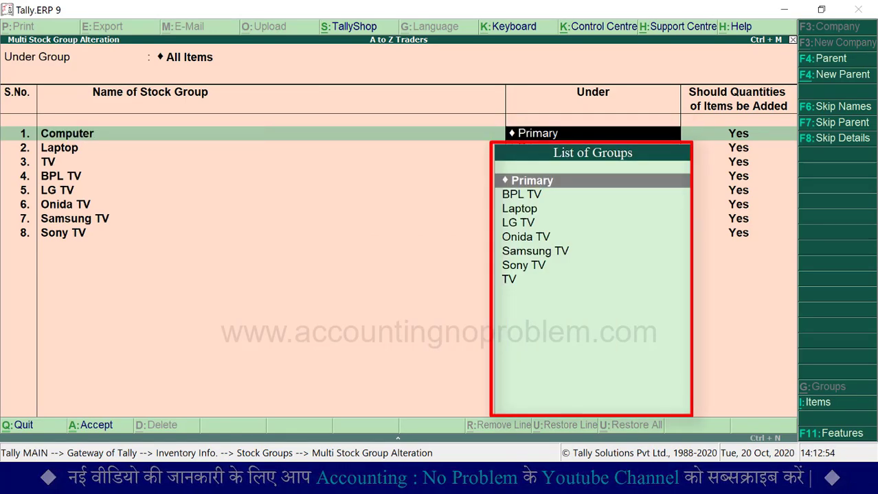
{"action": "key", "text": "Escape"}
{"action": "key", "text": "Escape"}
{"action": "key", "text": "Escape"}
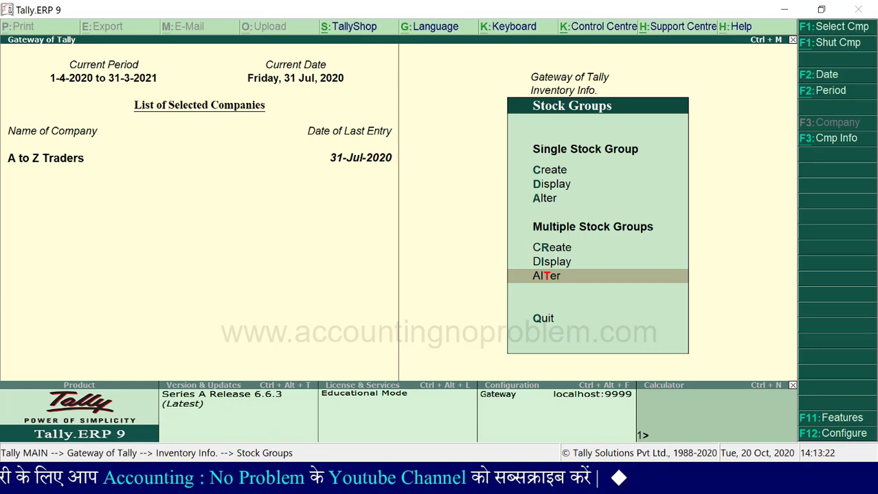
{"action": "key", "text": "Escape"}
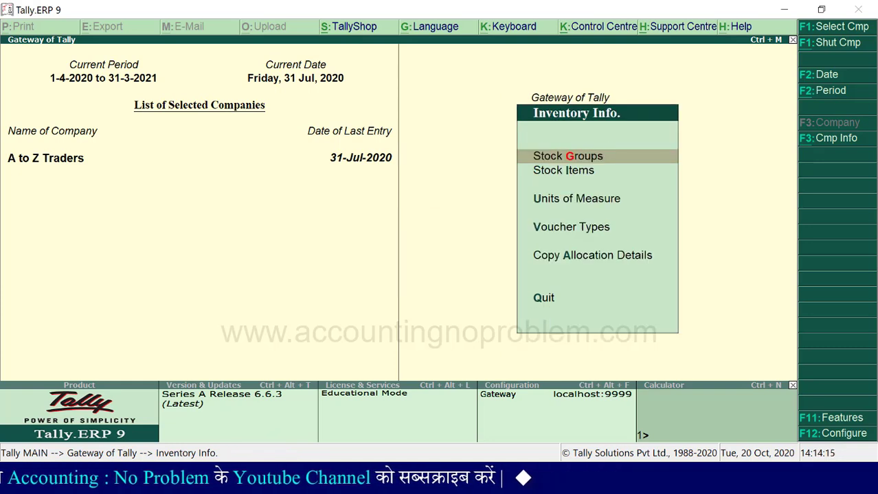
{"action": "key", "text": "Down"}
{"action": "key", "text": "Down"}
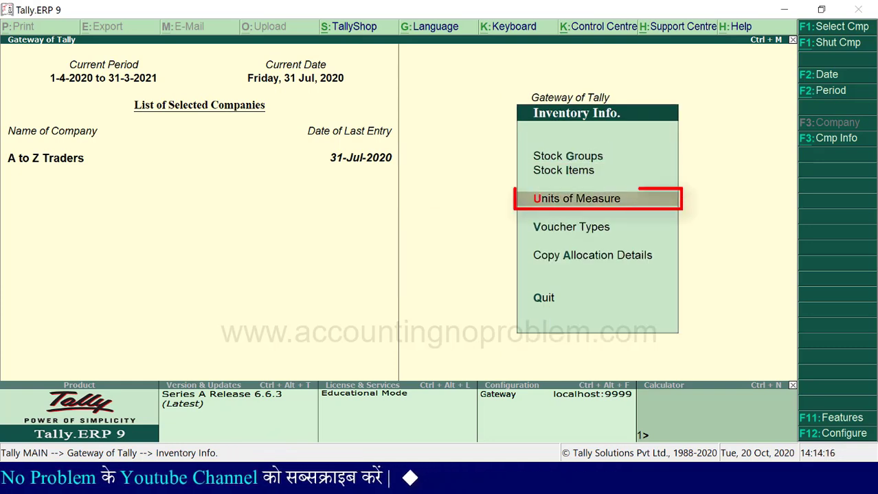